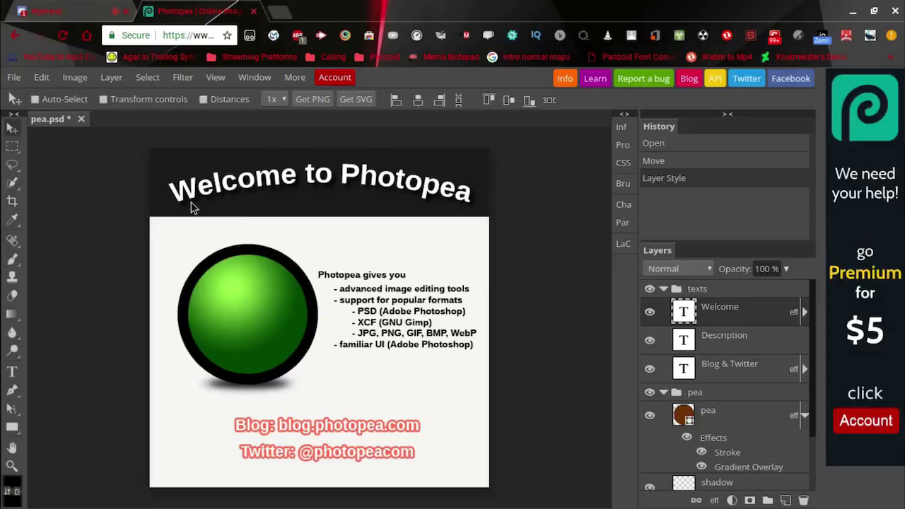
Select the Description and Blog & Twitter layers, then reselect the Welcome layer.
click(723, 338)
click(738, 392)
click(739, 416)
click(739, 392)
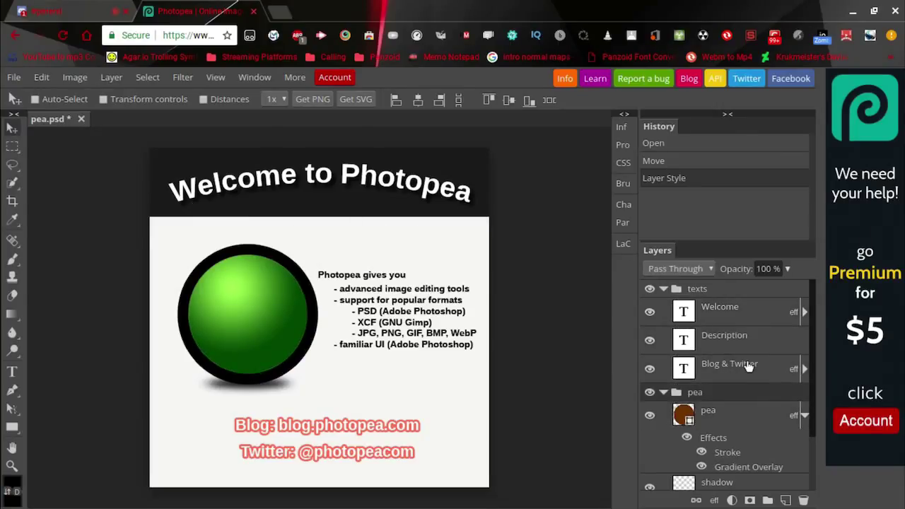
click(737, 366)
click(761, 309)
Bring up the Opacity slider for the Welcome layer, leaving it at 100%.
scroll(738, 378, down, 3)
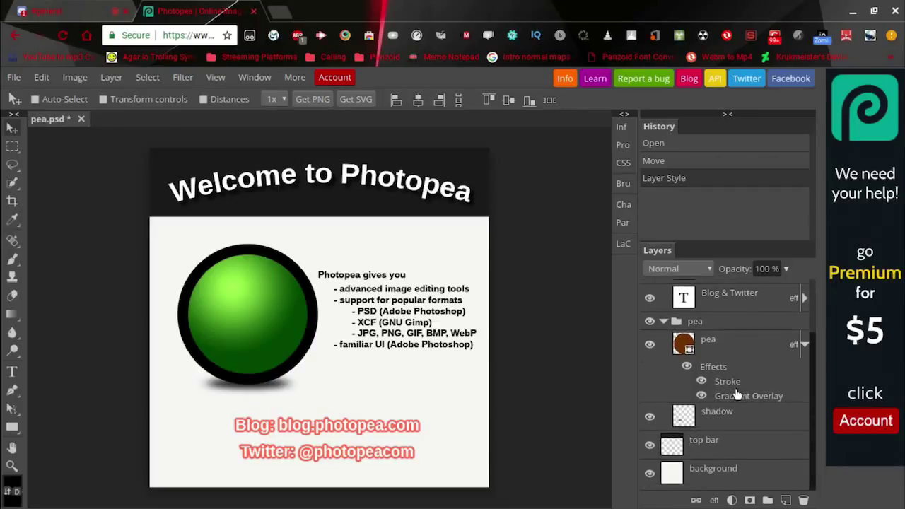
scroll(740, 396, up, 3)
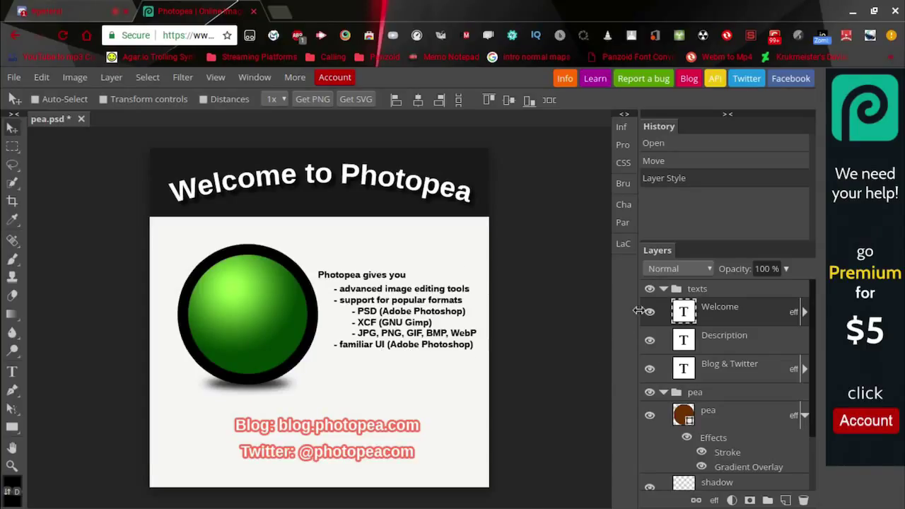
scroll(761, 376, down, 3)
scroll(697, 316, up, 3)
scroll(750, 425, down, 1)
scroll(729, 386, up, 1)
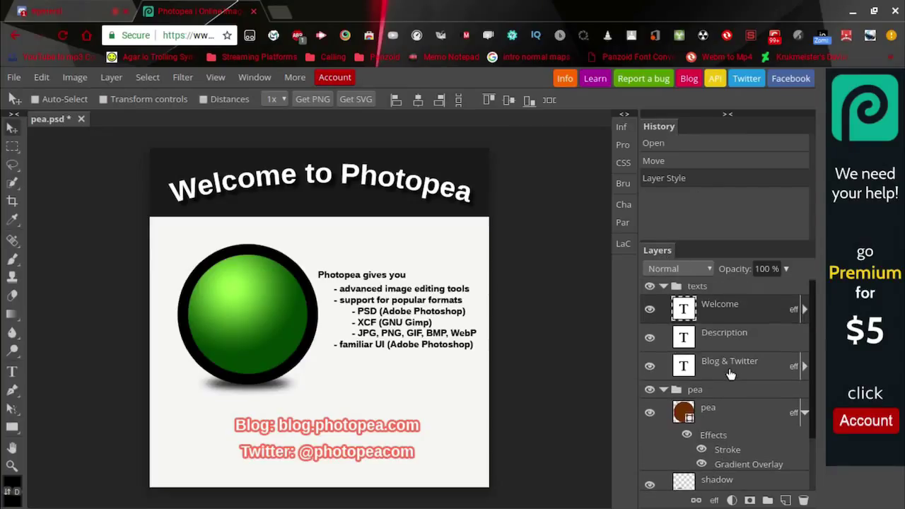
click(786, 269)
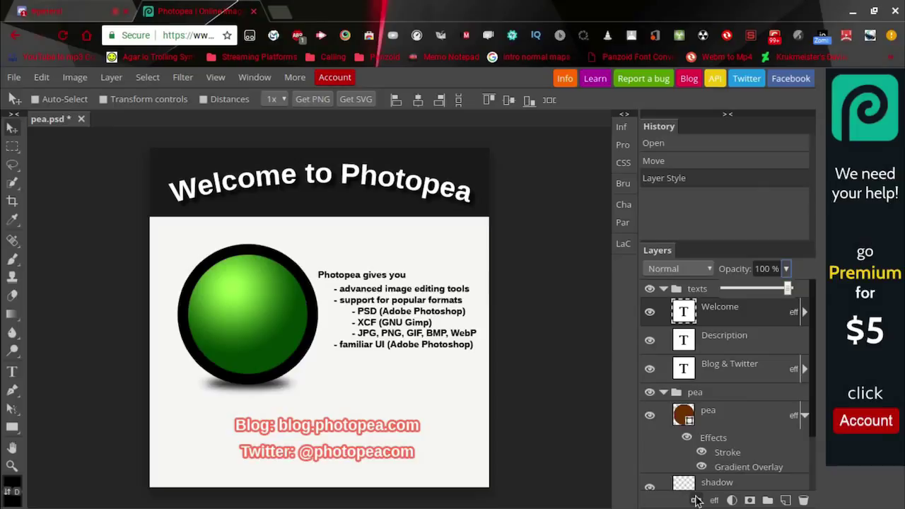
Open Blending Options from the Welcome layer's context menu to show its Layer Style.
right_click(708, 312)
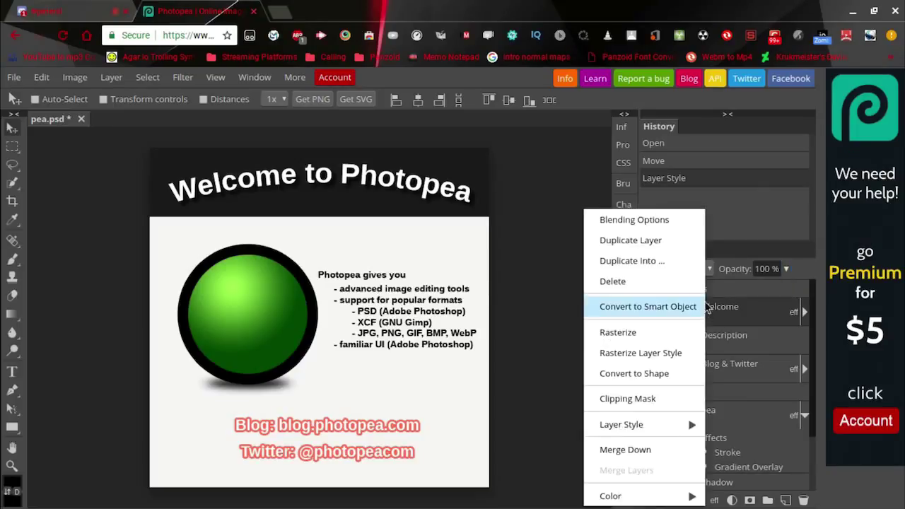
click(632, 219)
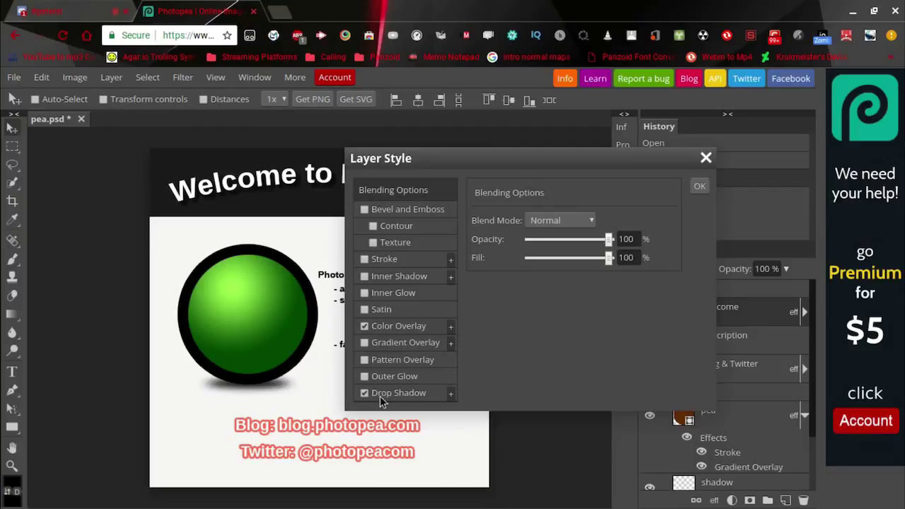
Apply the Layer Style and hide the Blog & Twitter, Description and Welcome layers.
click(701, 188)
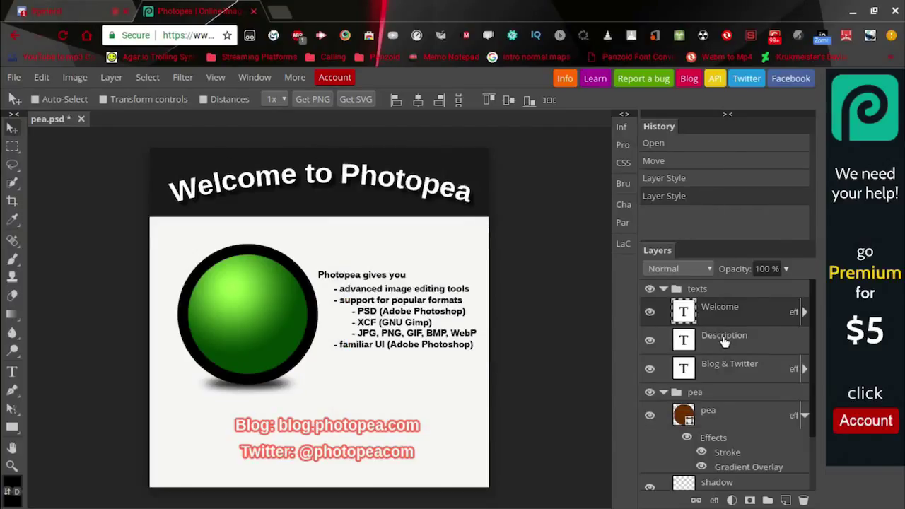
scroll(736, 397, down, 3)
scroll(744, 471, up, 3)
click(650, 368)
click(650, 341)
click(650, 313)
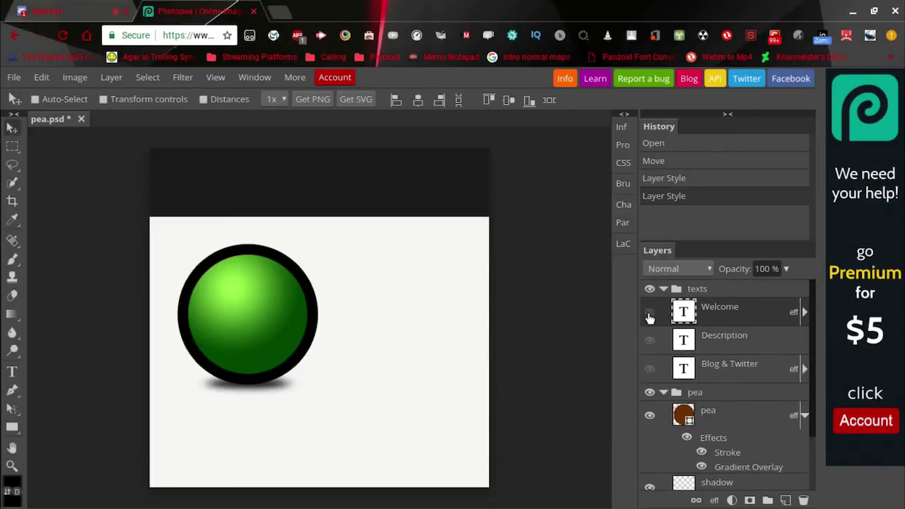
Toggle Welcome and Description visibility until all three text layers end up hidden.
click(650, 314)
click(650, 341)
click(650, 316)
click(650, 315)
click(650, 315)
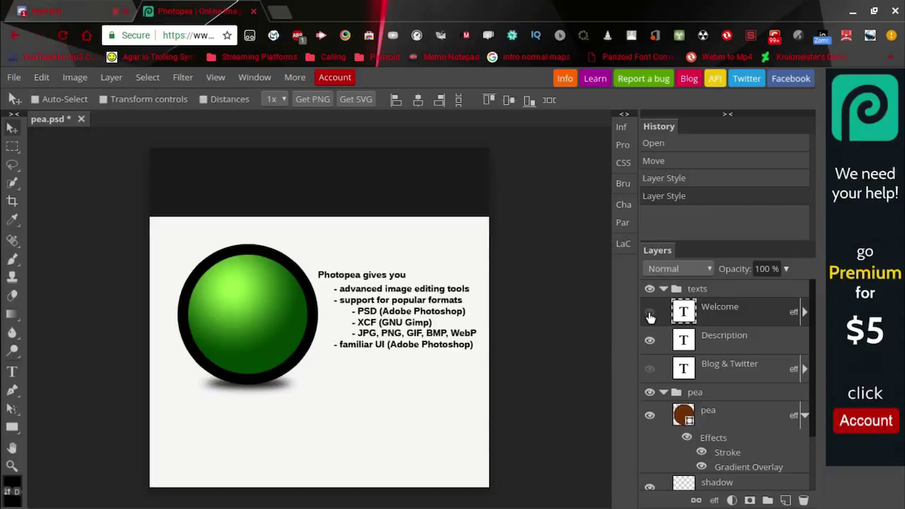
click(650, 315)
click(650, 316)
click(650, 315)
click(650, 315)
click(650, 316)
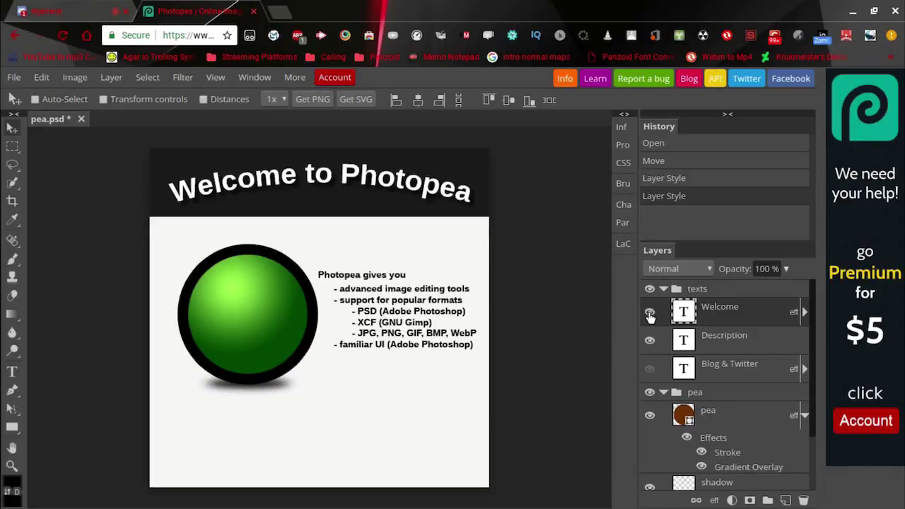
click(650, 340)
click(650, 340)
click(650, 340)
click(650, 312)
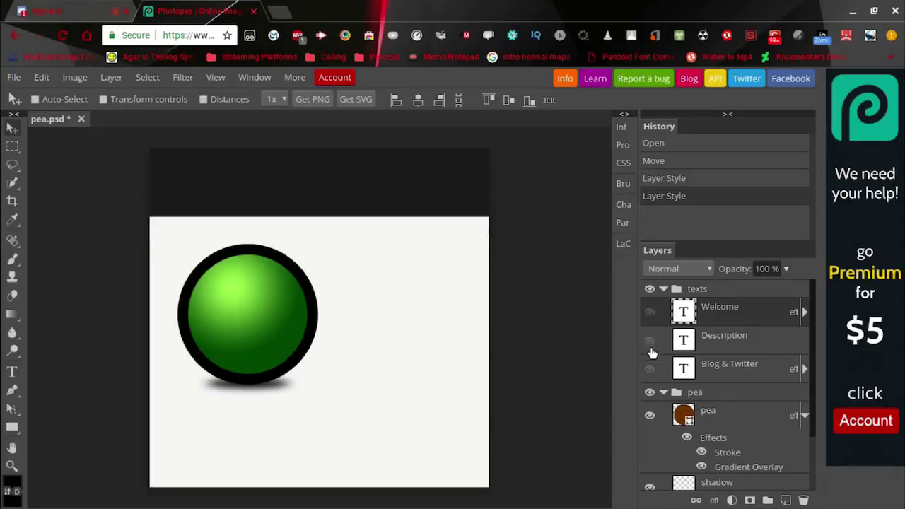
Hide and reshow the pea group, collapse and re-expand it, then browse the Filter menu.
click(650, 392)
click(650, 392)
double_click(663, 397)
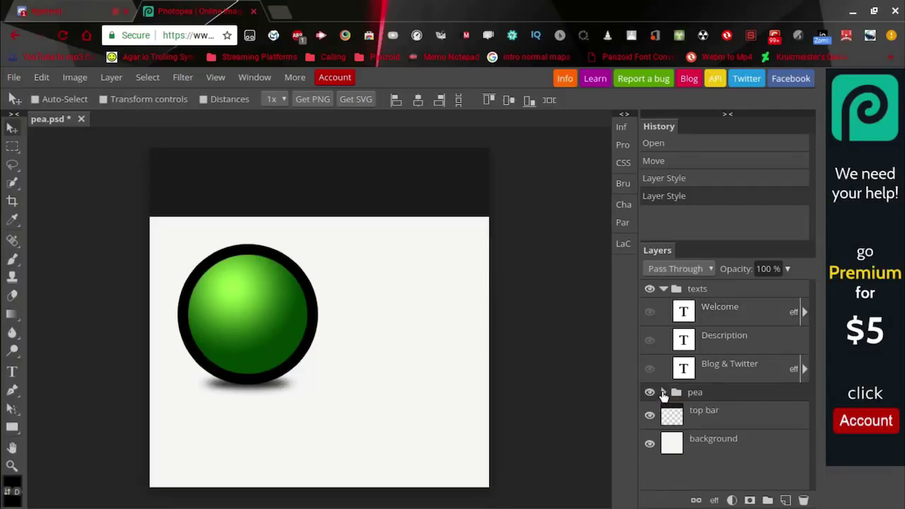
click(706, 158)
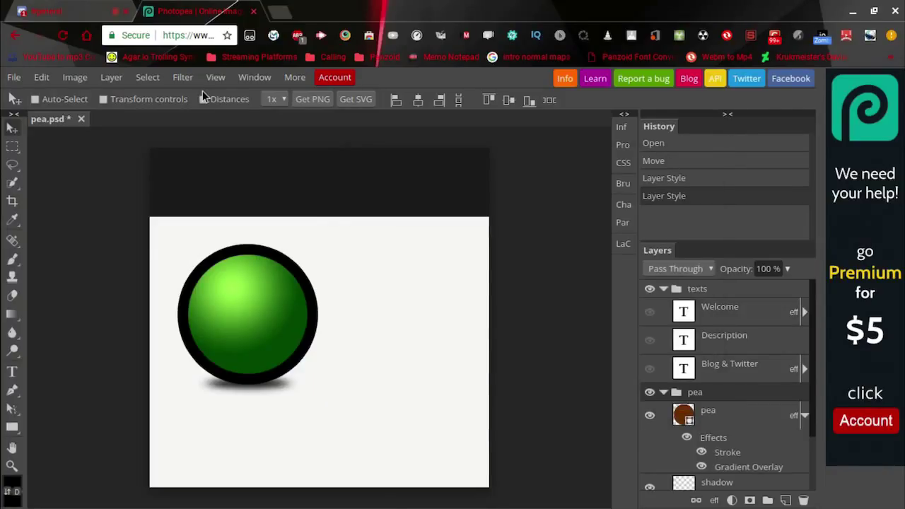
click(182, 78)
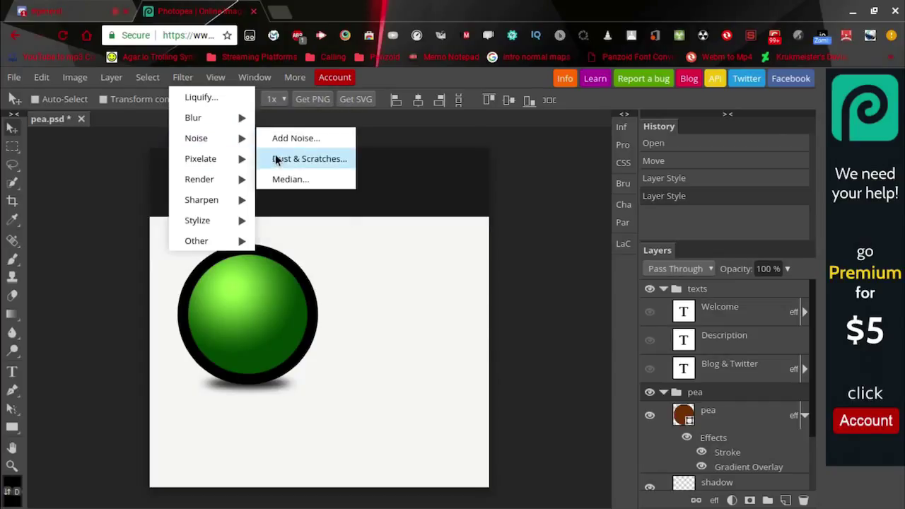
mouse_move(240, 160)
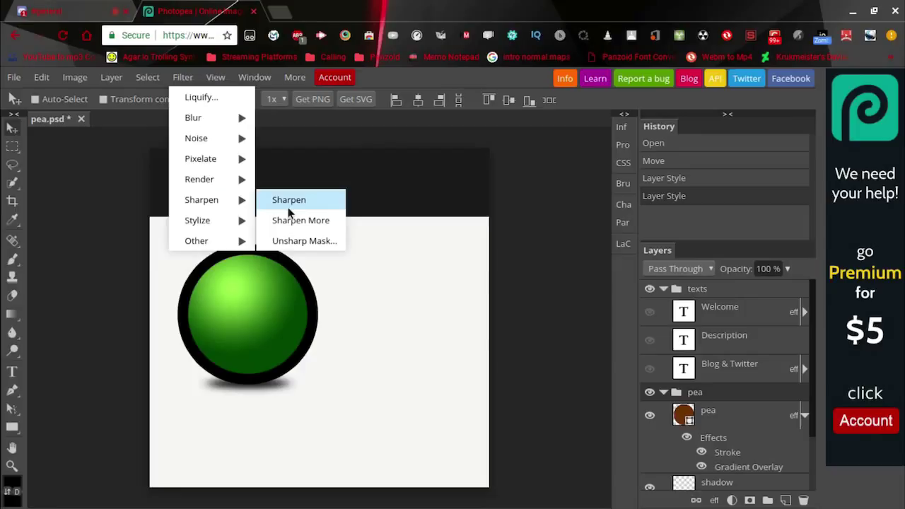
mouse_move(247, 245)
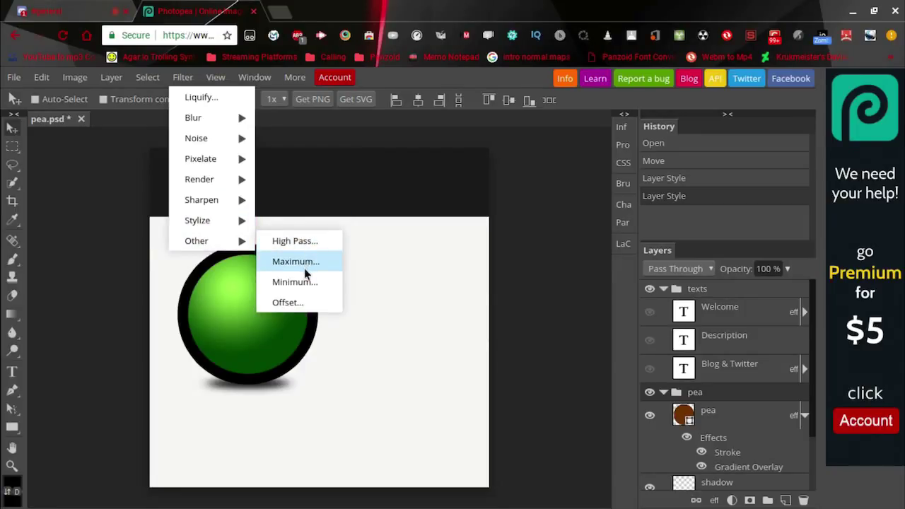
Open File > New and close the New Project dialog without creating anything.
click(110, 176)
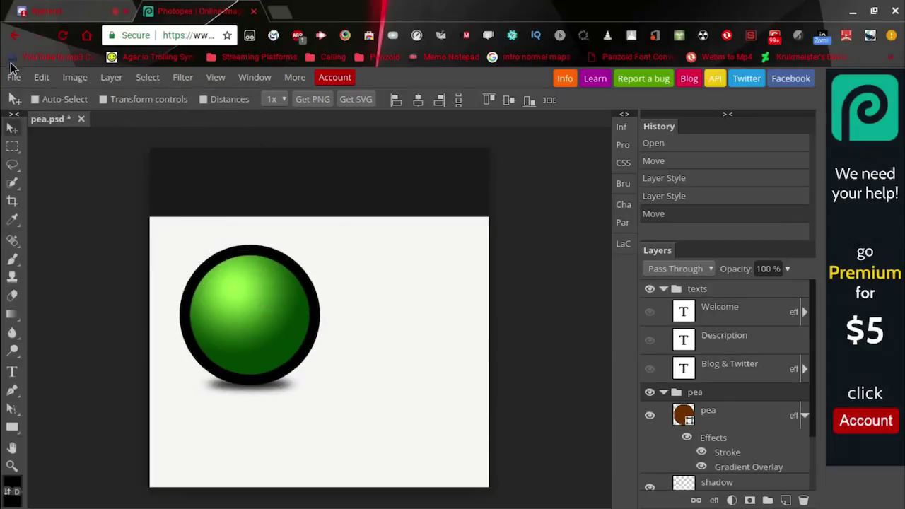
click(14, 77)
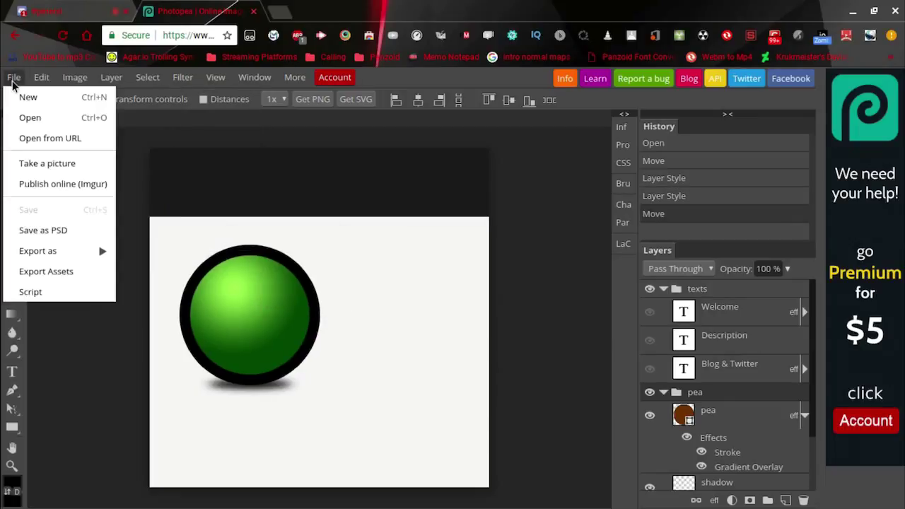
click(50, 89)
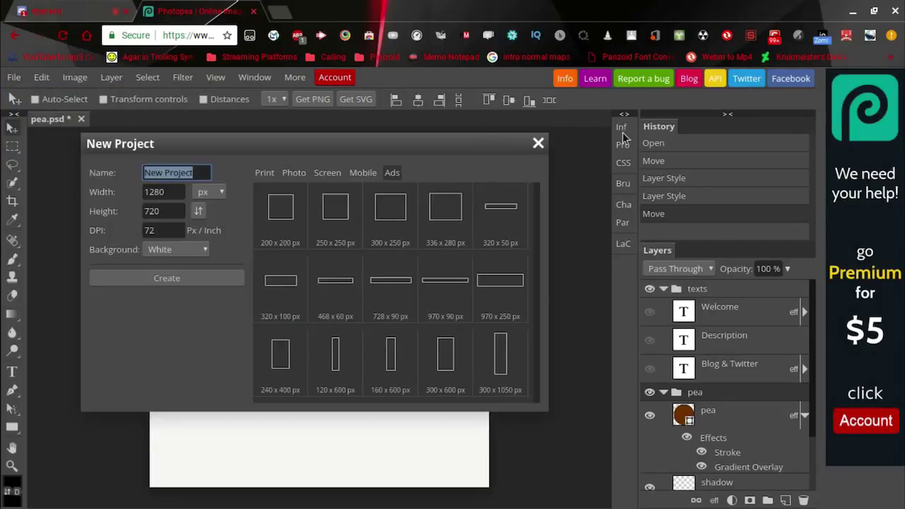
click(539, 143)
Look over the File > Export as options, then bring up the Edit menu.
click(17, 78)
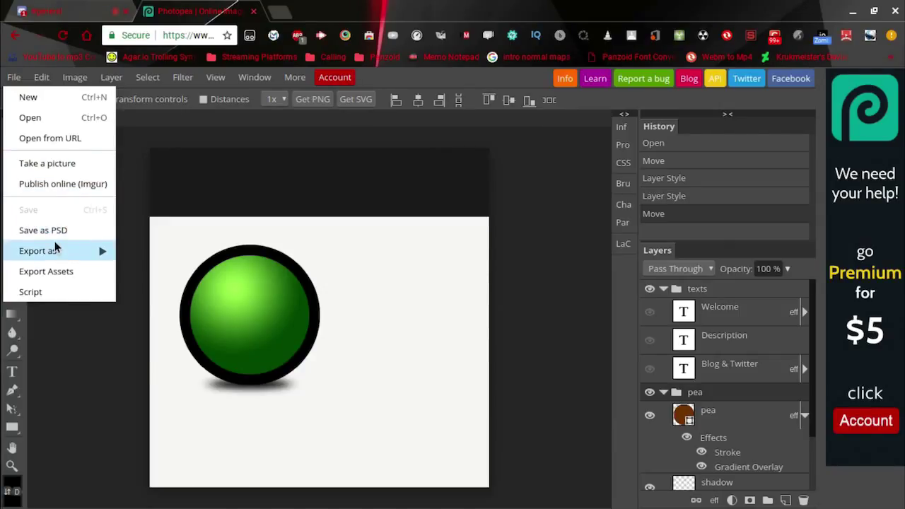
mouse_move(55, 246)
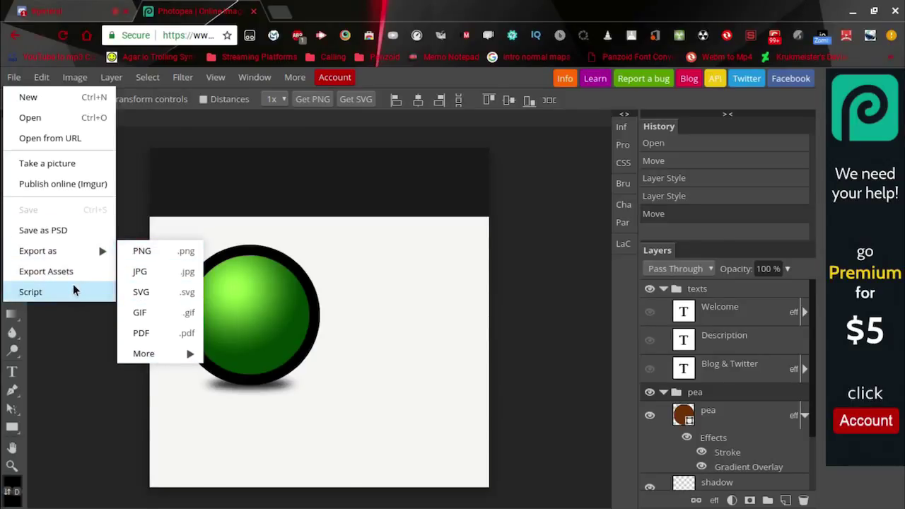
mouse_move(43, 84)
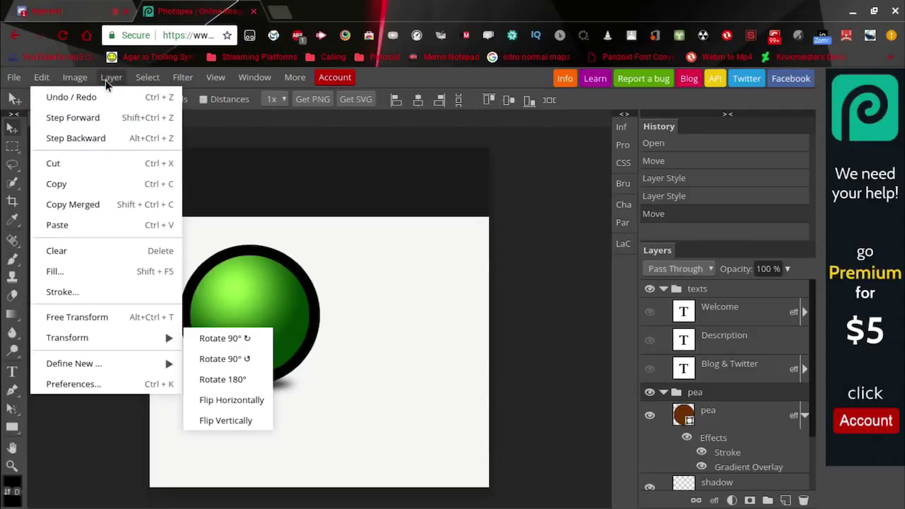
Check Image > Canvas Size for the 512 × 512 px canvas and close it unchanged.
mouse_move(76, 77)
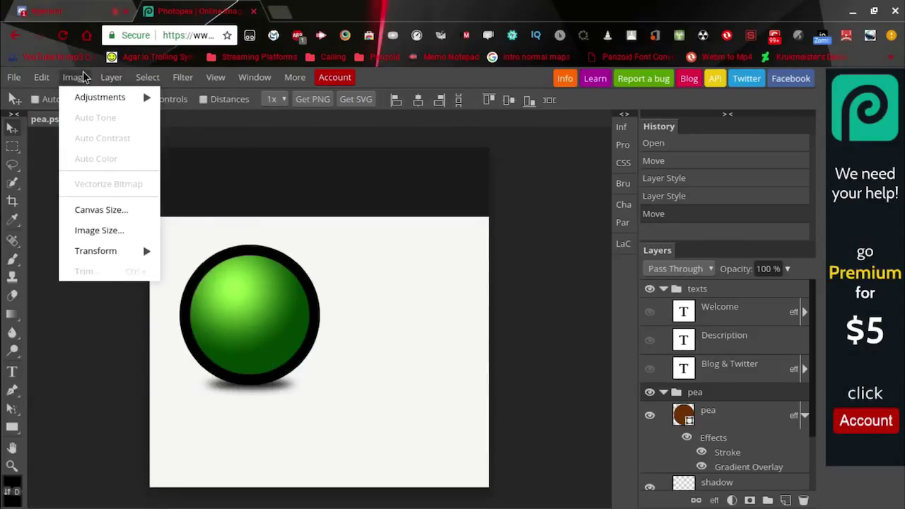
mouse_move(111, 104)
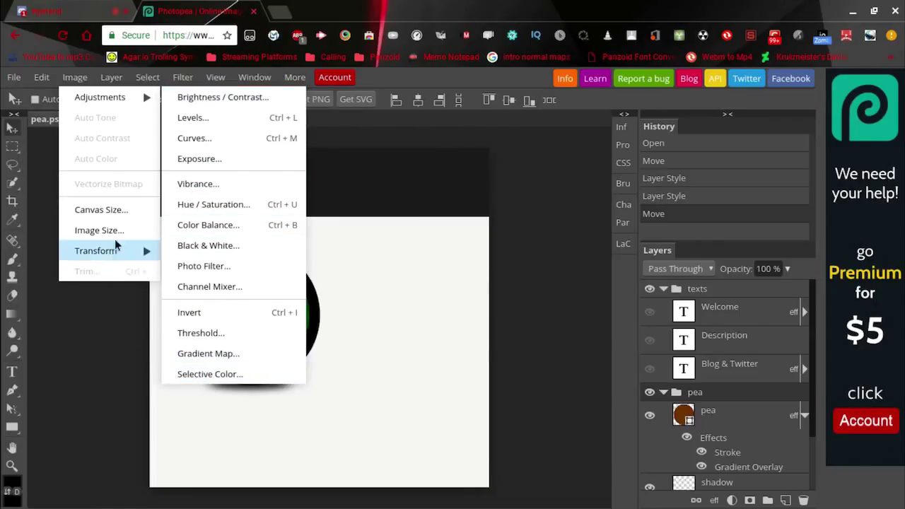
click(113, 215)
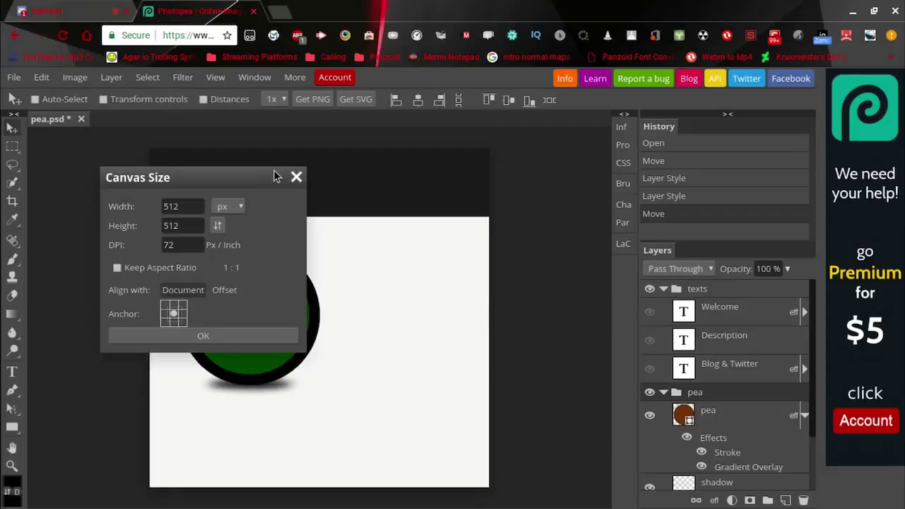
View the Image > Transform rotate and flip options, then open Layer > New.
click(297, 176)
click(74, 76)
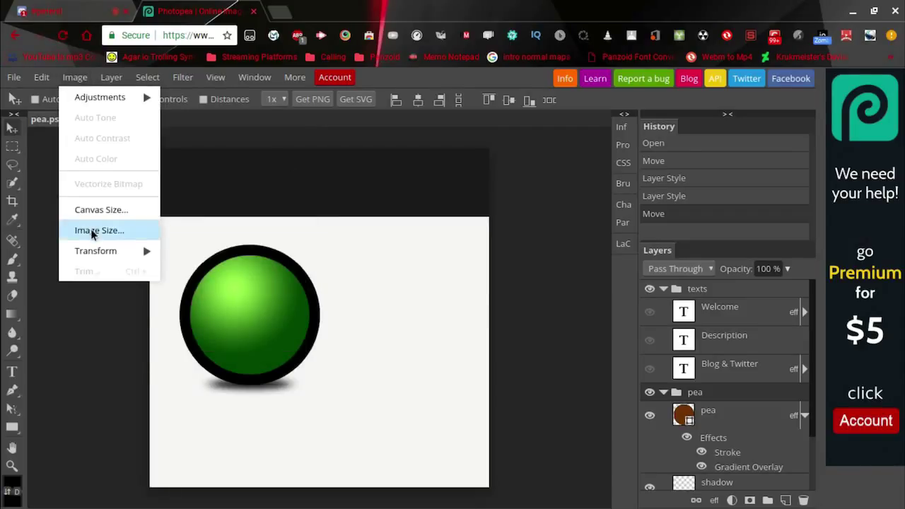
mouse_move(121, 256)
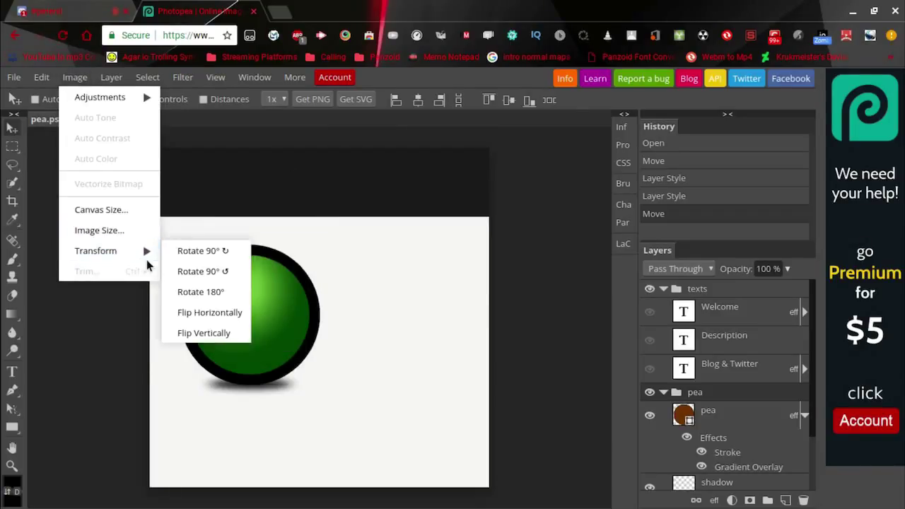
click(107, 81)
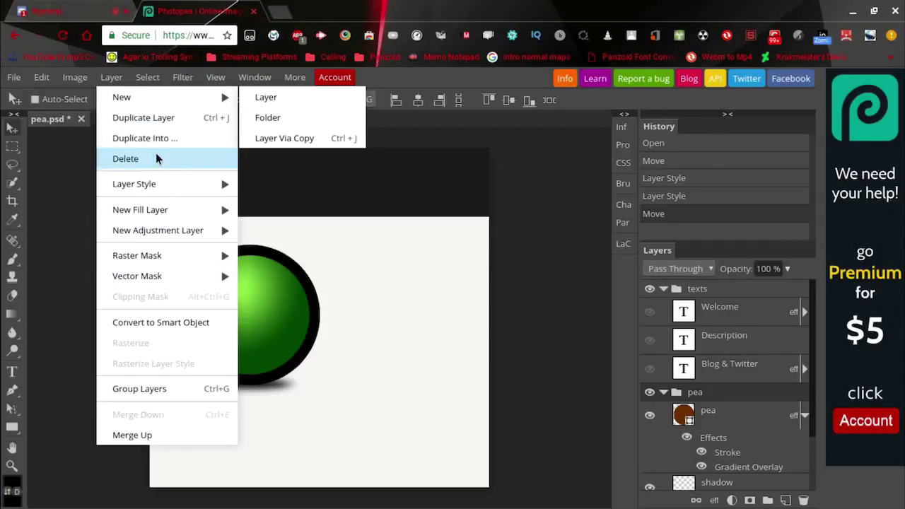
Browse the Select and Filter menus, then turn on View > Guides.
click(157, 80)
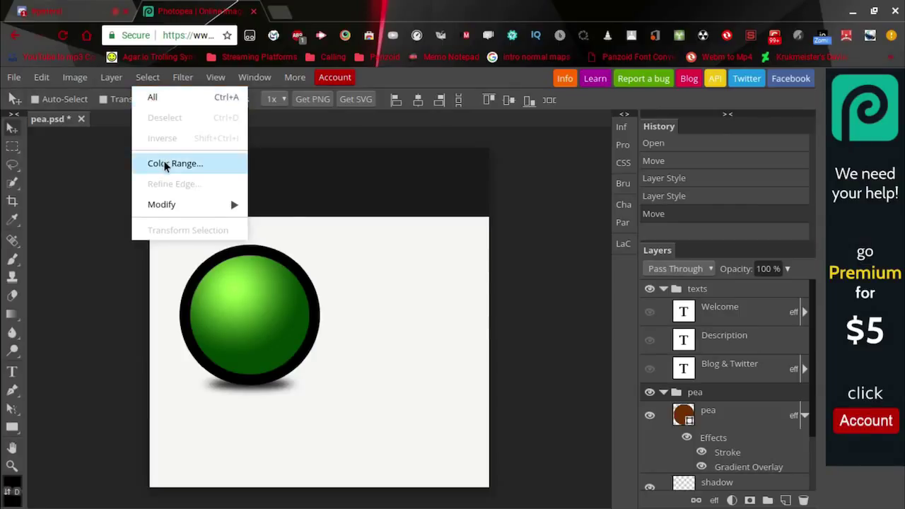
mouse_move(181, 204)
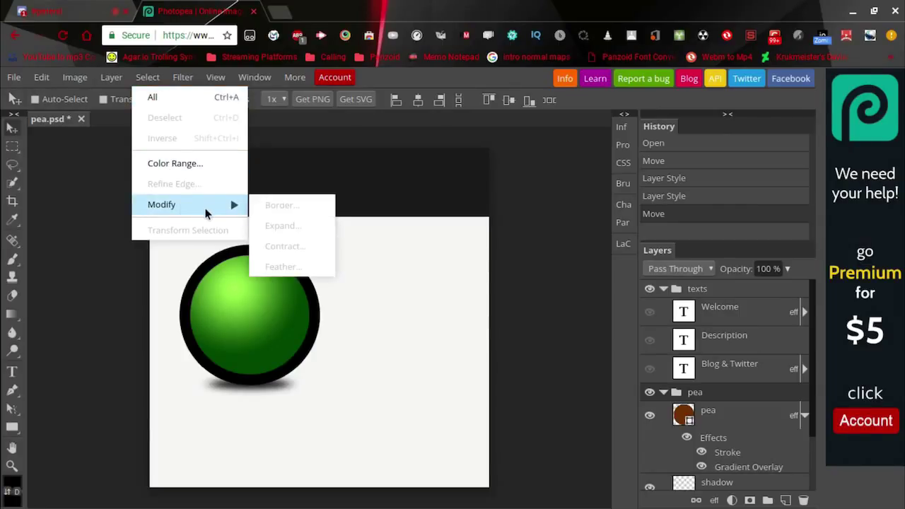
click(179, 79)
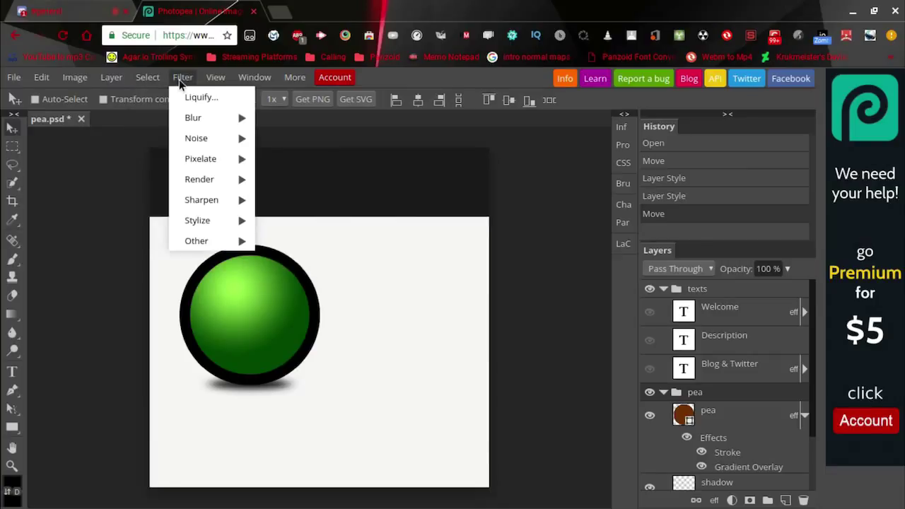
click(210, 83)
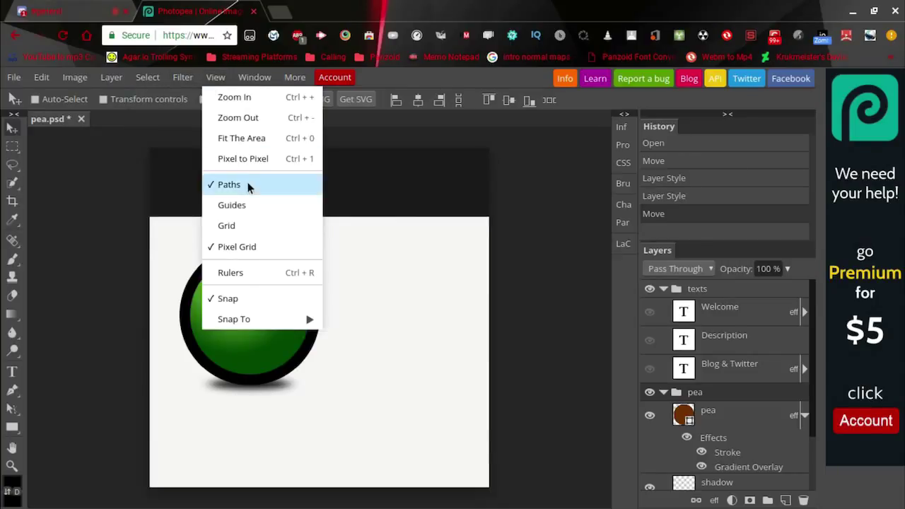
click(259, 206)
Show the grid over the canvas, then hide it again.
click(216, 77)
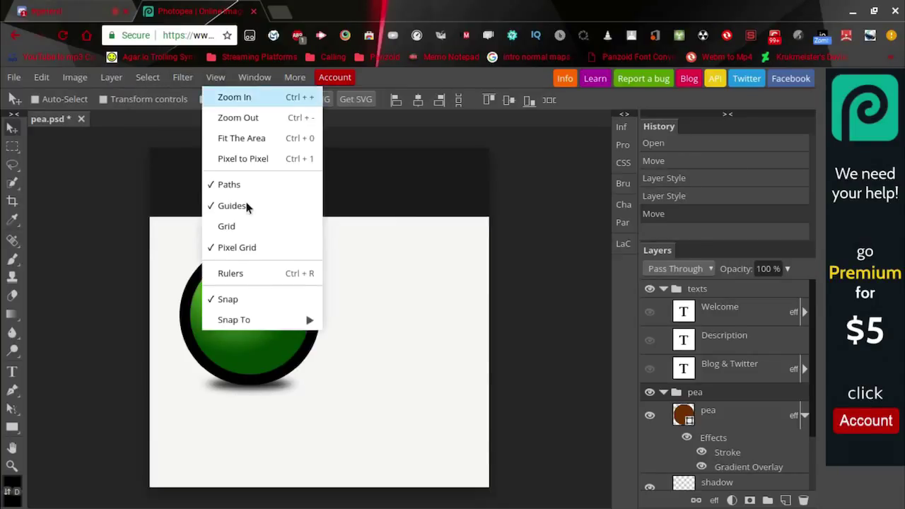
click(253, 223)
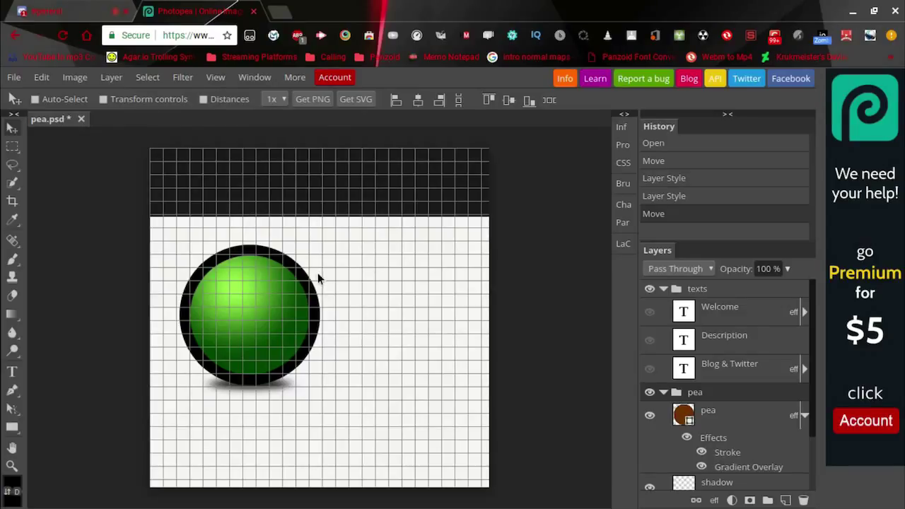
click(216, 77)
click(239, 225)
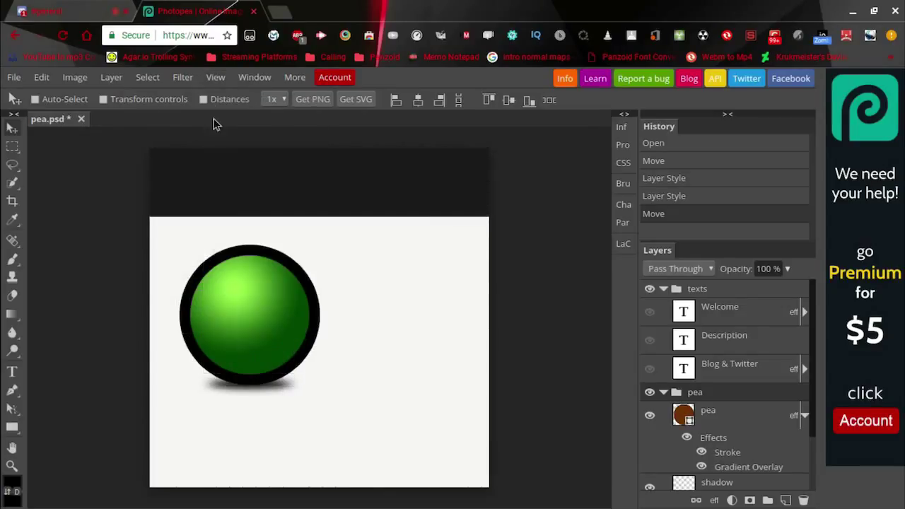
Turn the rulers on and off again, then open the Window menu.
click(216, 77)
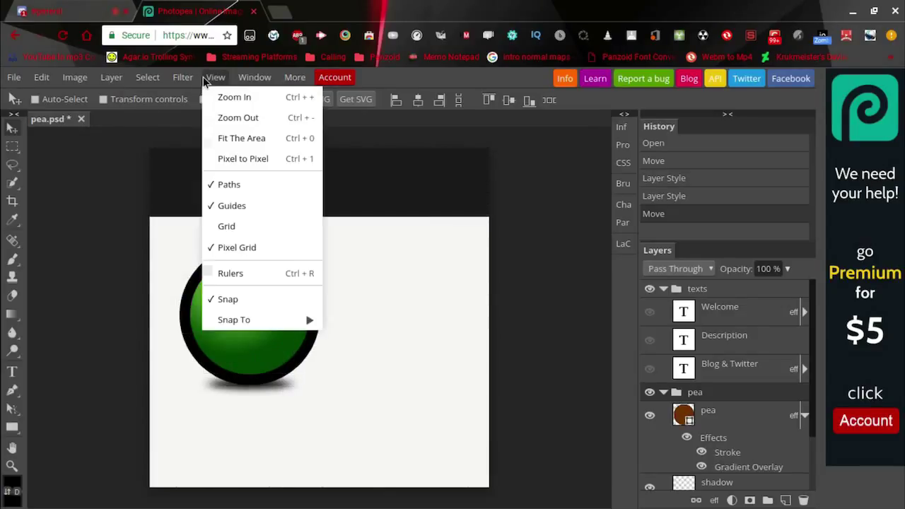
click(251, 276)
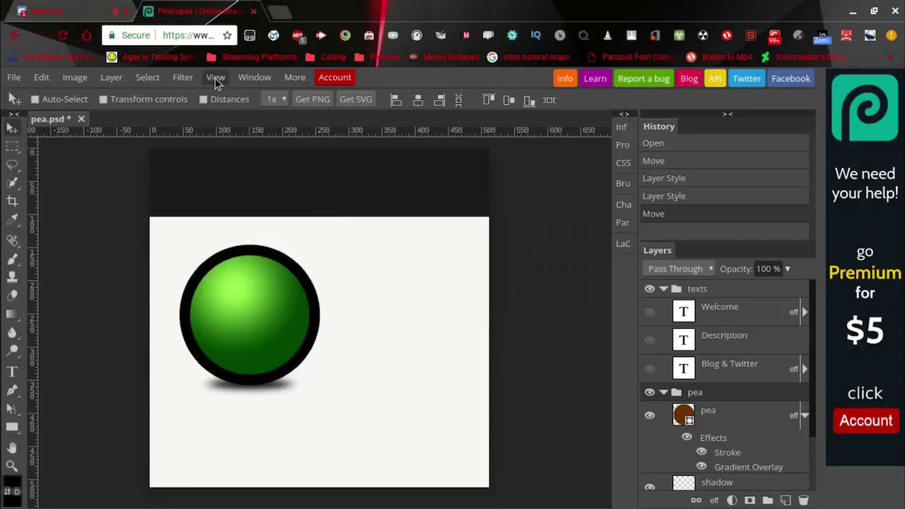
click(217, 78)
click(241, 274)
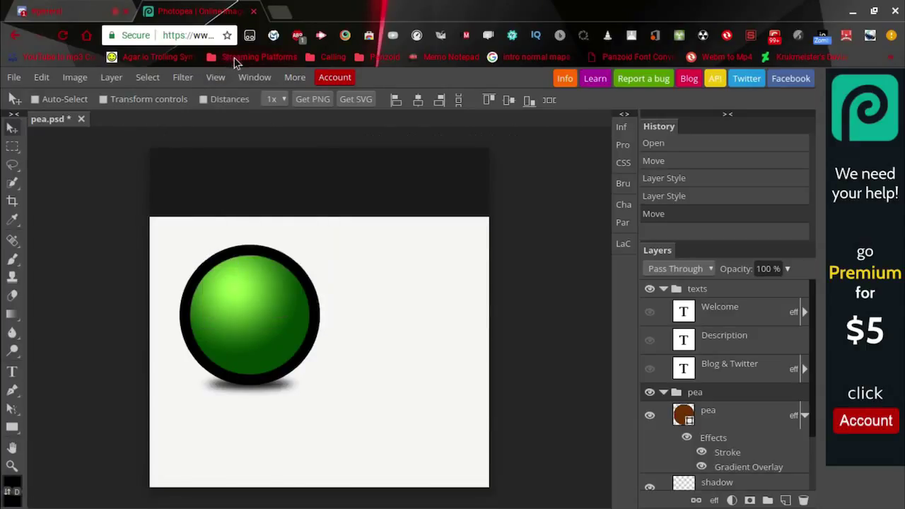
click(248, 80)
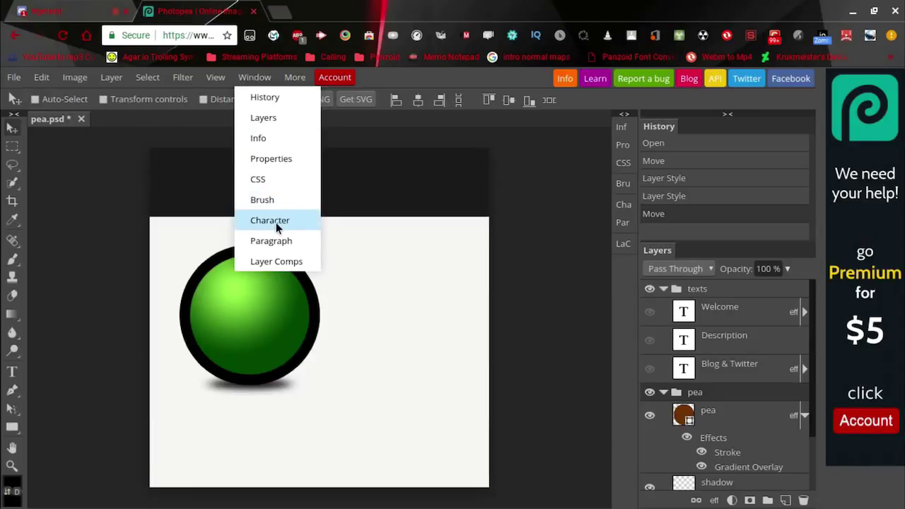
Switch the interface theme to Silver, then to Iron Blue.
click(296, 78)
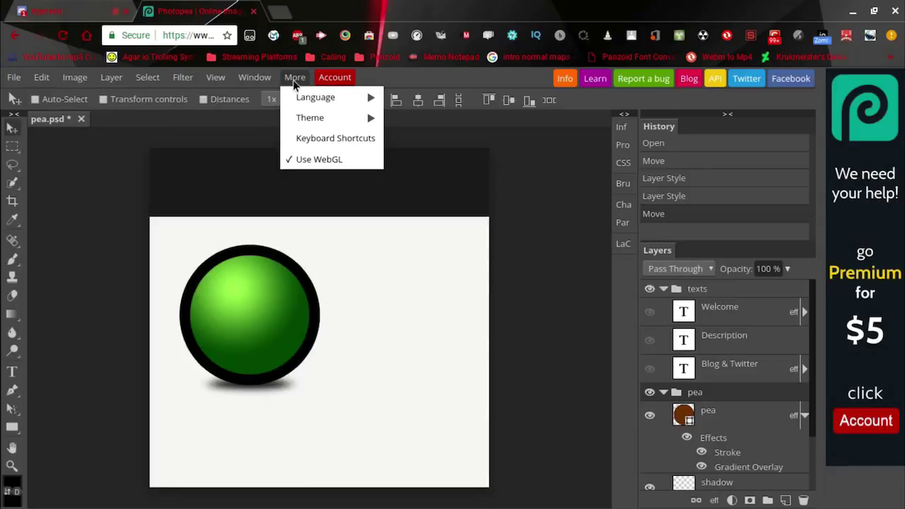
mouse_move(290, 99)
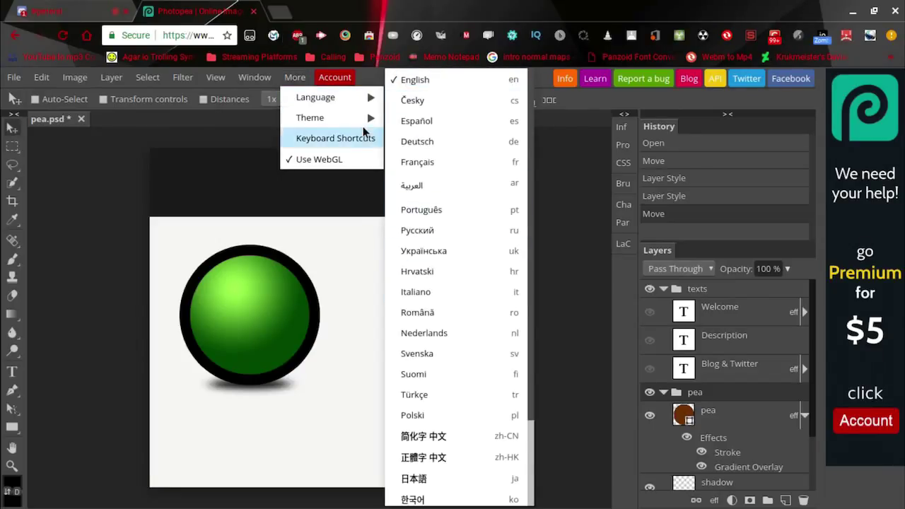
mouse_move(349, 112)
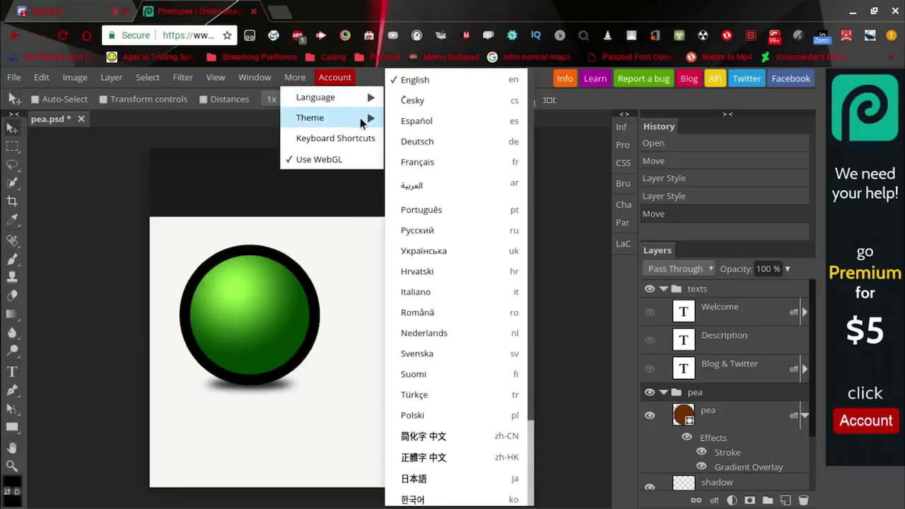
click(411, 117)
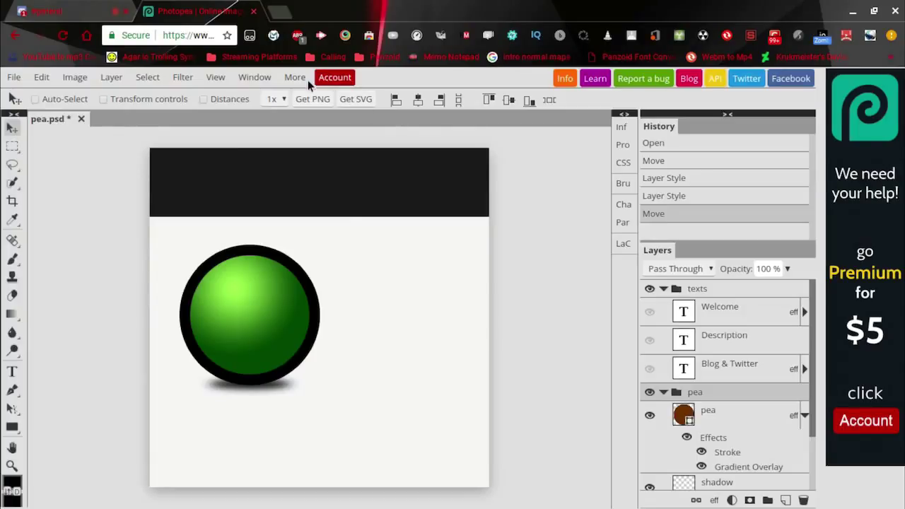
click(304, 79)
mouse_move(333, 118)
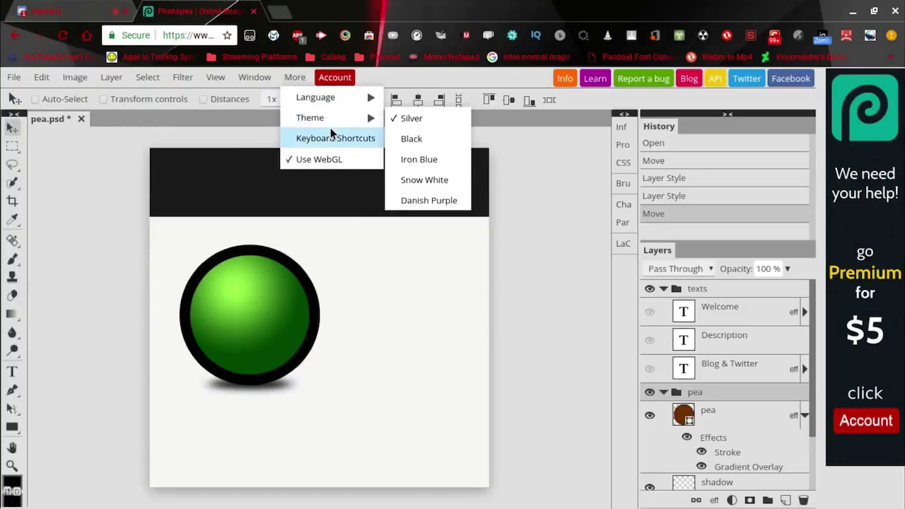
click(419, 159)
Try the Snow White and Danish Purple themes, finishing on Black.
click(295, 78)
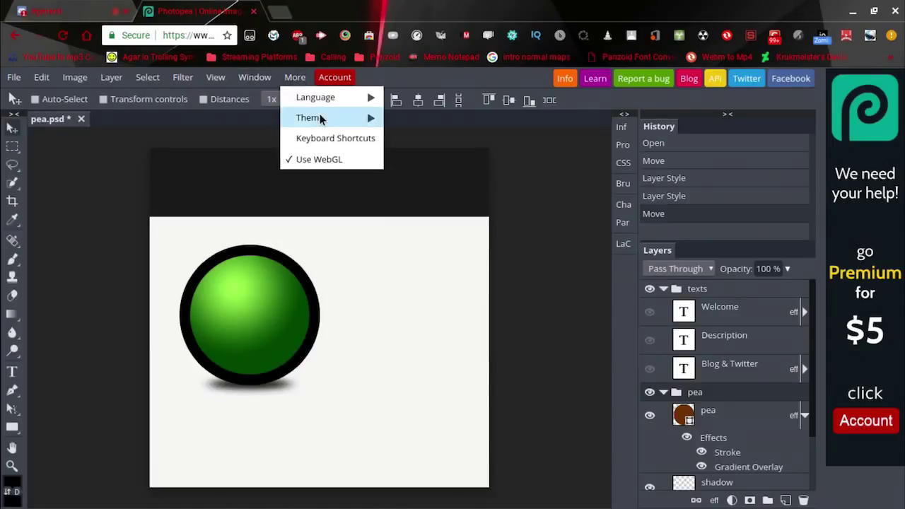
mouse_move(332, 117)
click(423, 181)
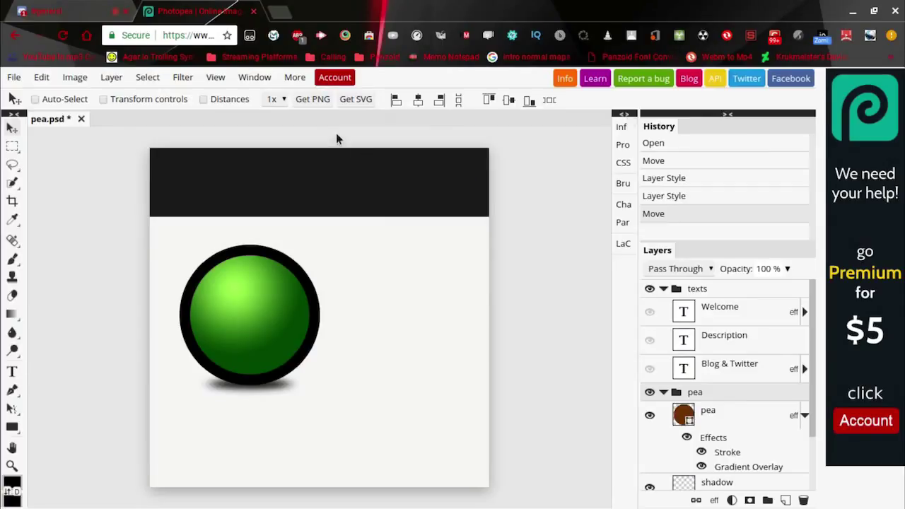
click(297, 79)
mouse_move(317, 121)
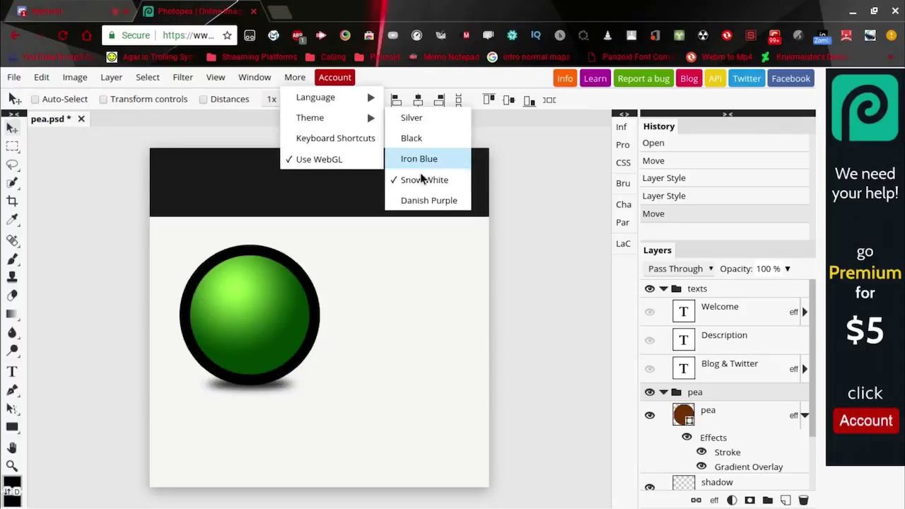
click(424, 199)
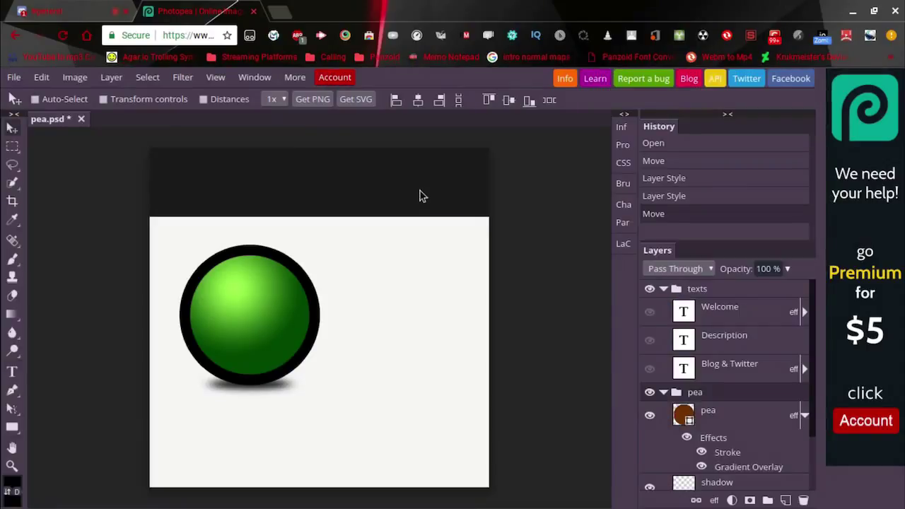
click(290, 80)
mouse_move(314, 118)
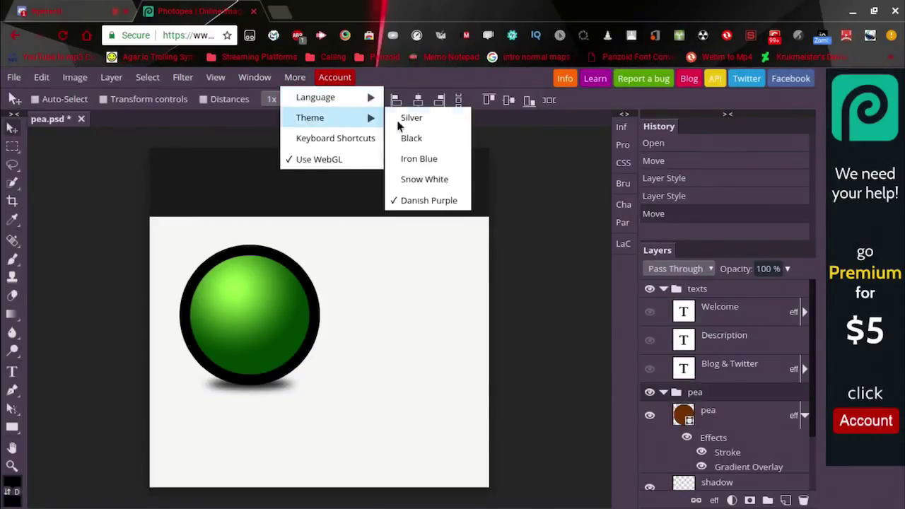
click(414, 139)
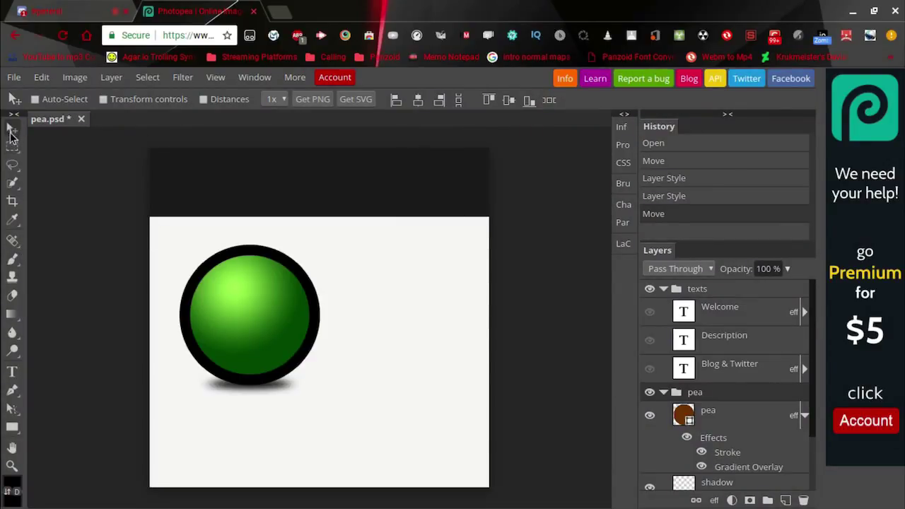
Draw a Type-tool text box right of the pea and set the font size to 124 px.
mouse_move(16, 166)
click(11, 372)
drag(340, 291, 508, 339)
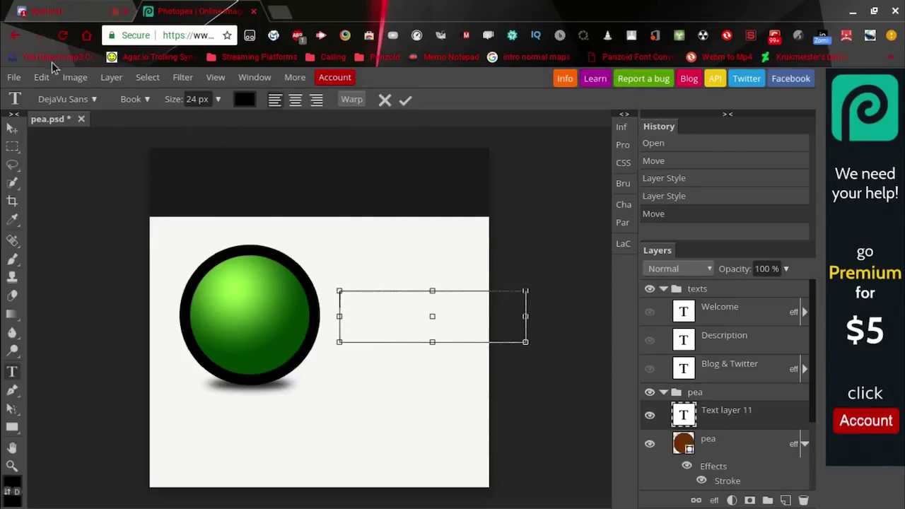
click(217, 100)
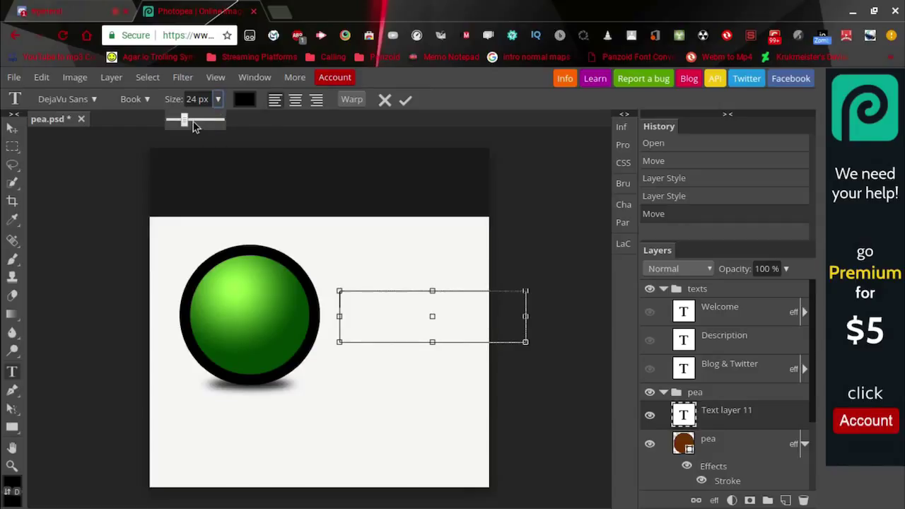
drag(181, 123, 200, 121)
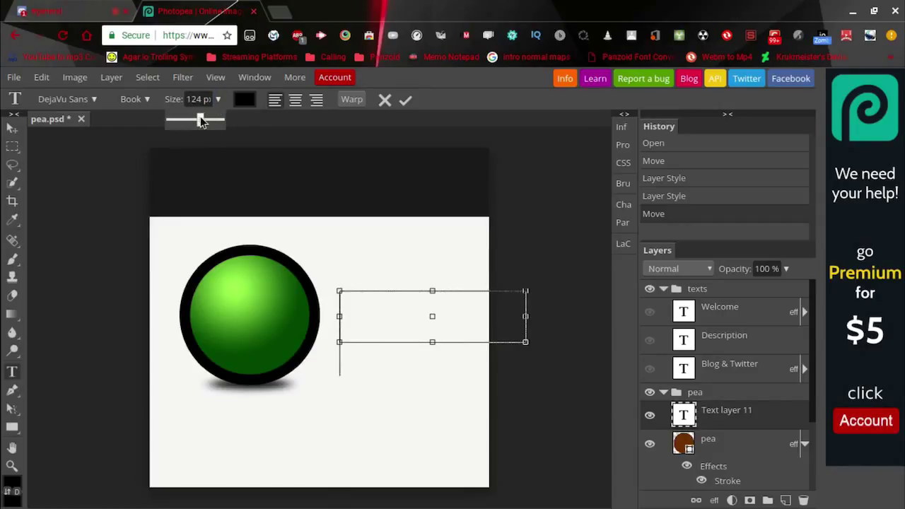
Choose the Ranga font from the font family list for the new text layer.
click(95, 99)
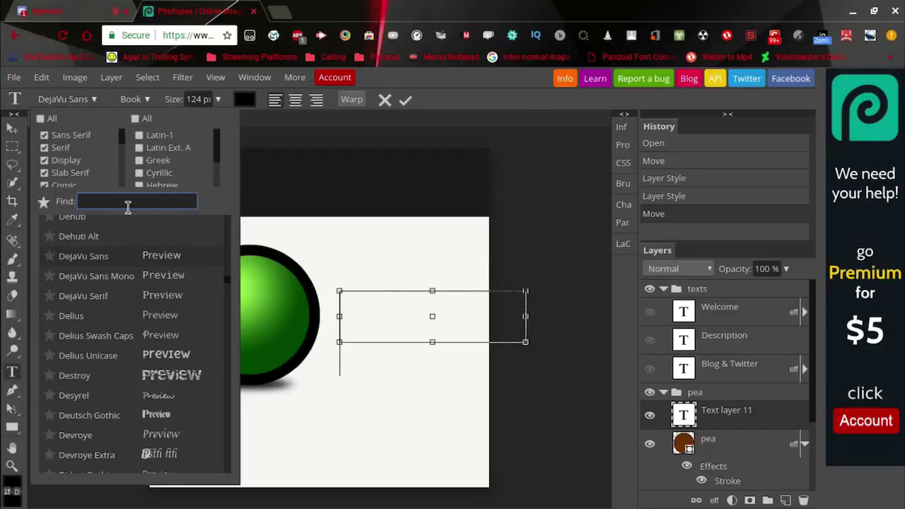
scroll(156, 309, down, 3)
scroll(156, 309, down, 15)
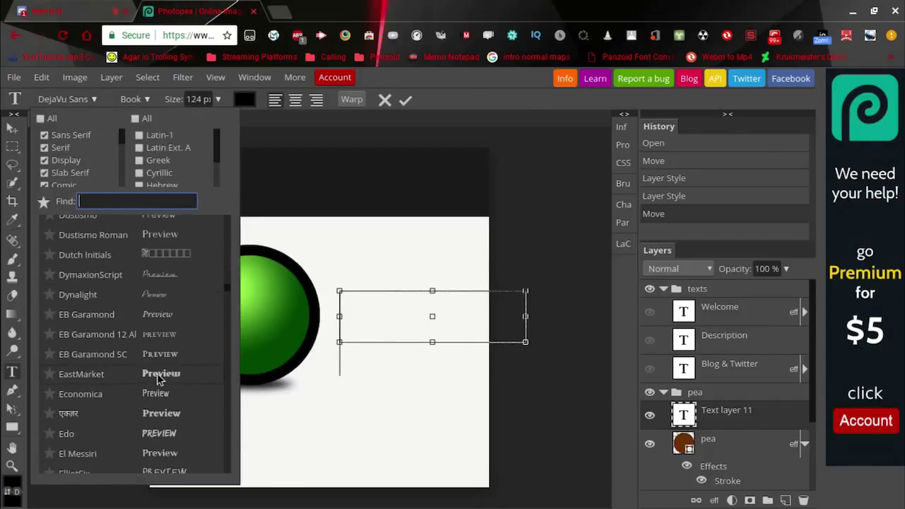
scroll(159, 363, down, 15)
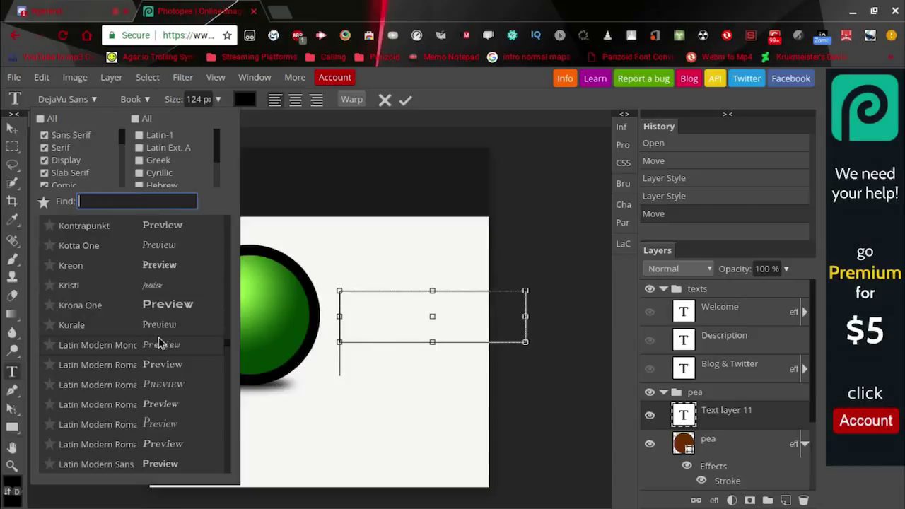
scroll(167, 328, down, 15)
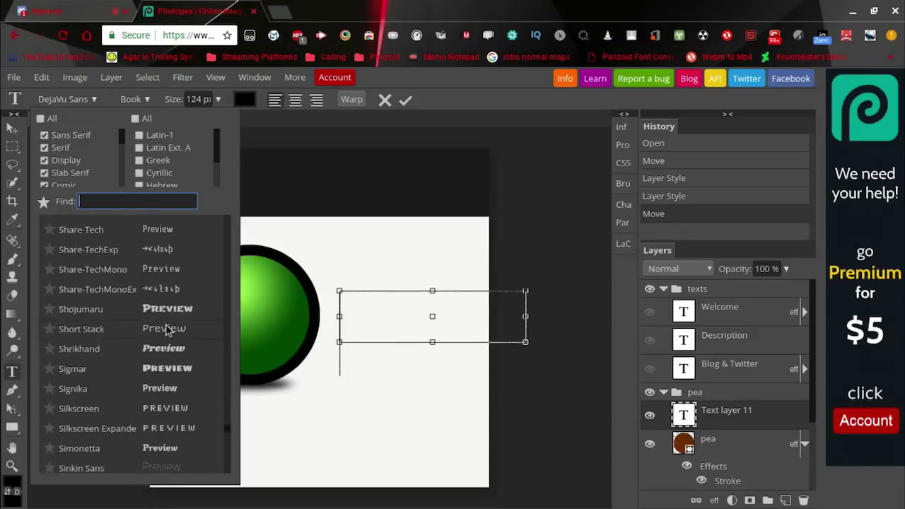
scroll(167, 329, up, 10)
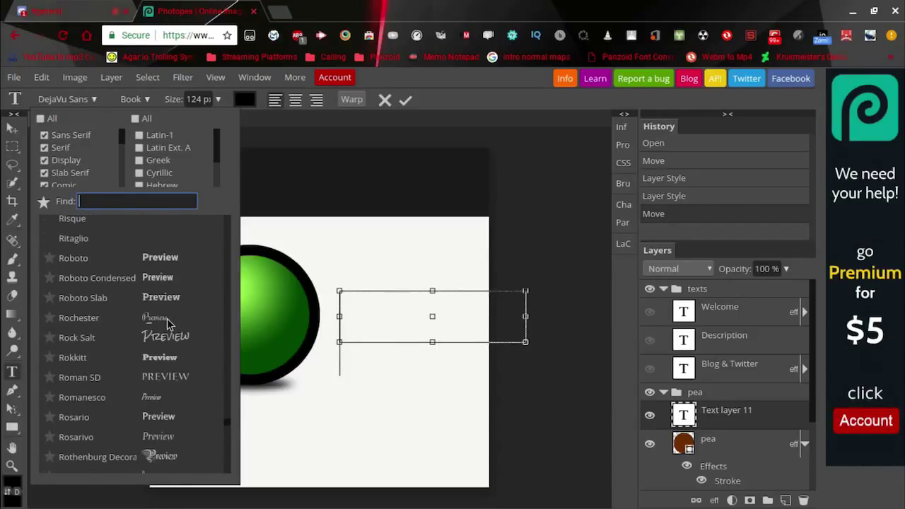
scroll(167, 343, up, 4)
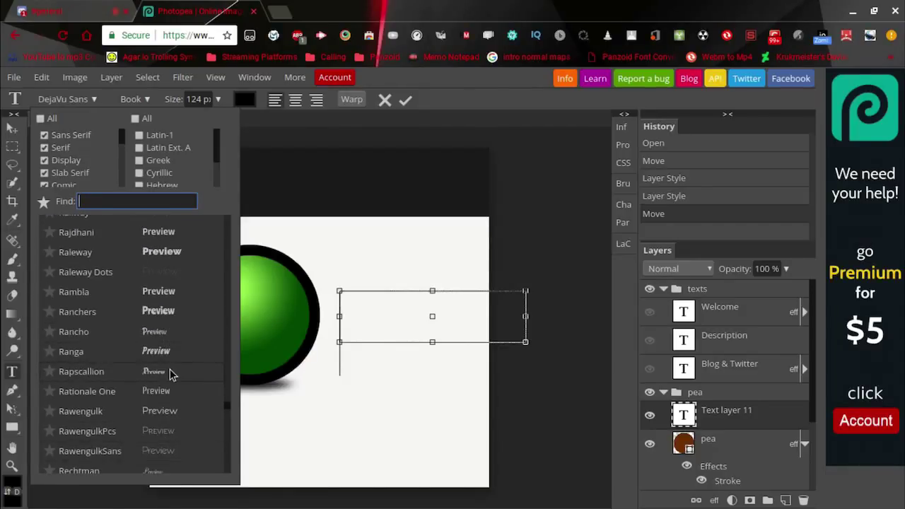
click(167, 354)
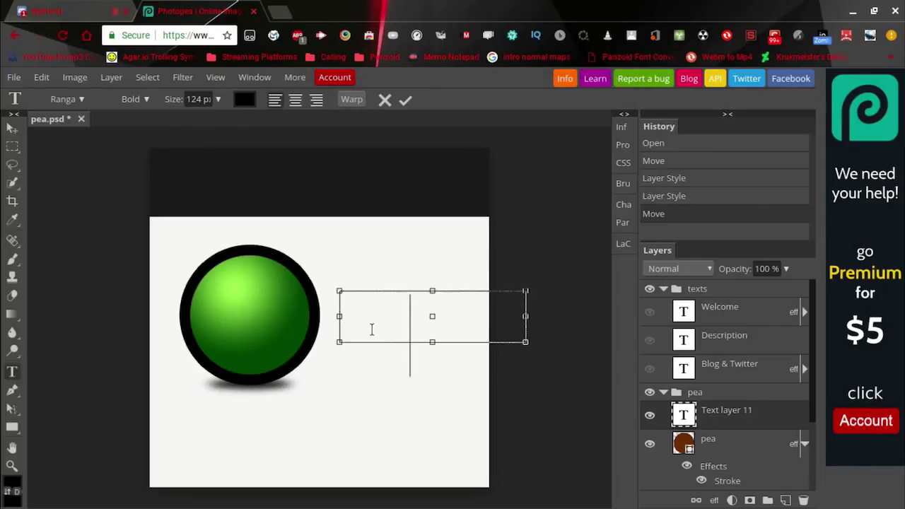
key(w)
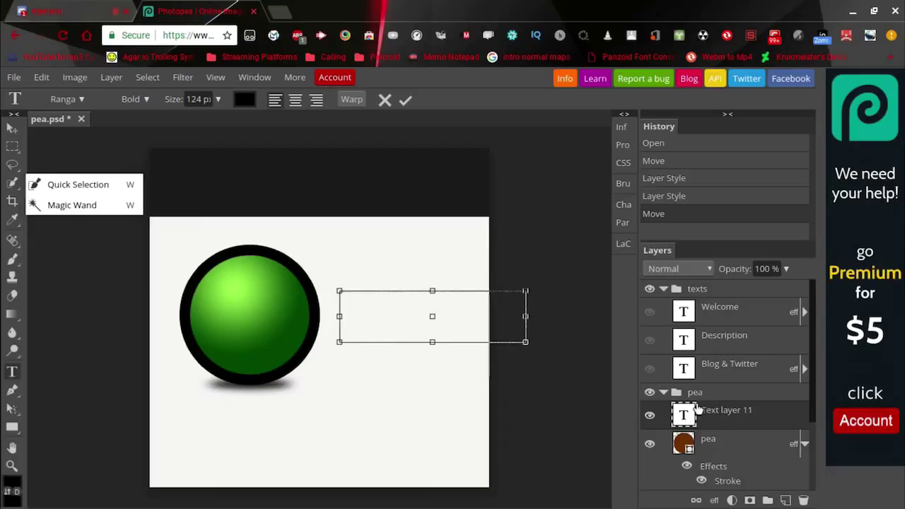
Commit the LOgic text, then show and re-hide the Blog & Twitter, Description and Welcome layers.
click(652, 368)
click(650, 341)
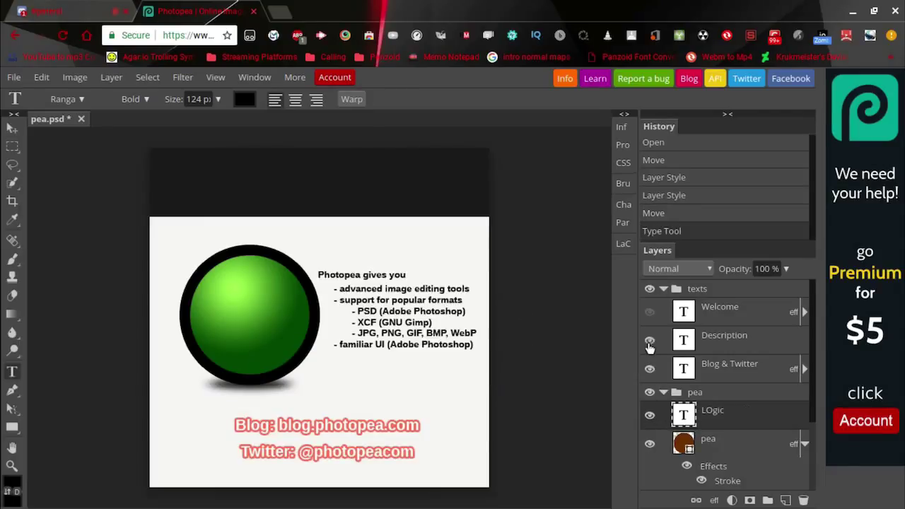
click(650, 314)
click(649, 342)
click(649, 313)
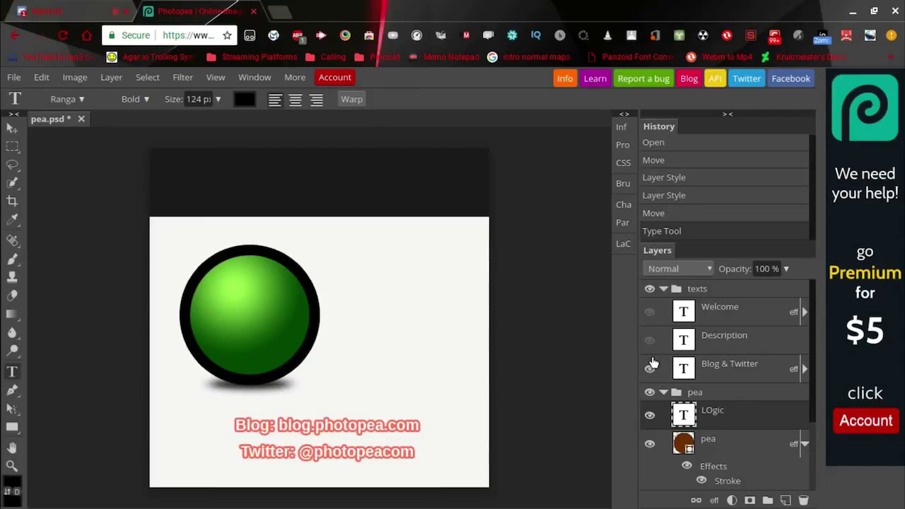
click(652, 366)
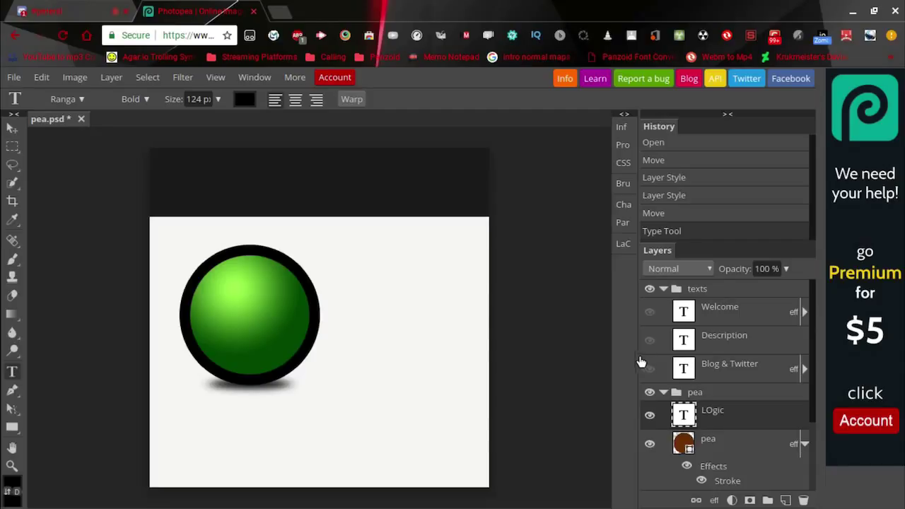